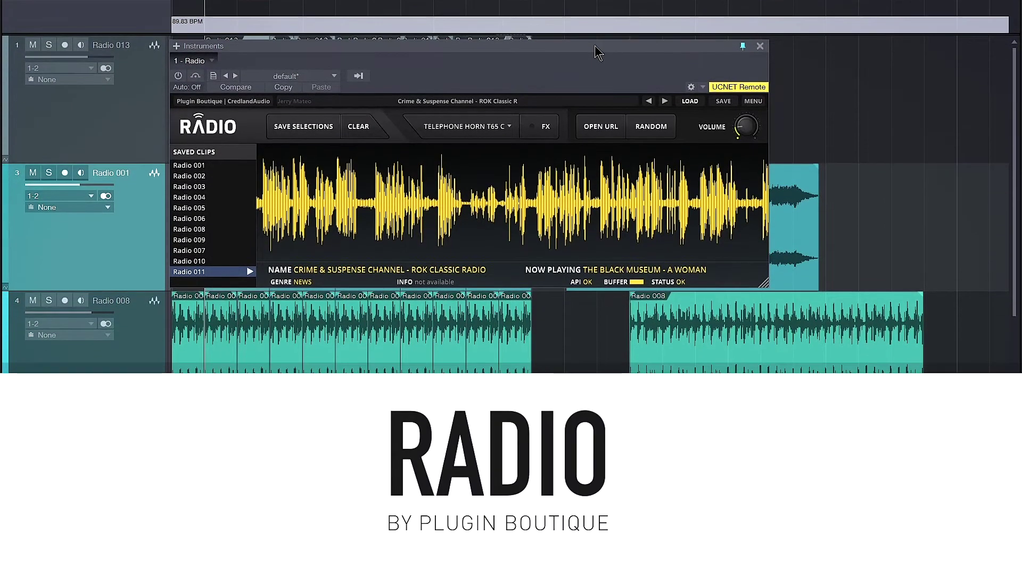
Open the Radio plugin's LOAD menu and browse the Radio Directory genre submenus
left_click(689, 101)
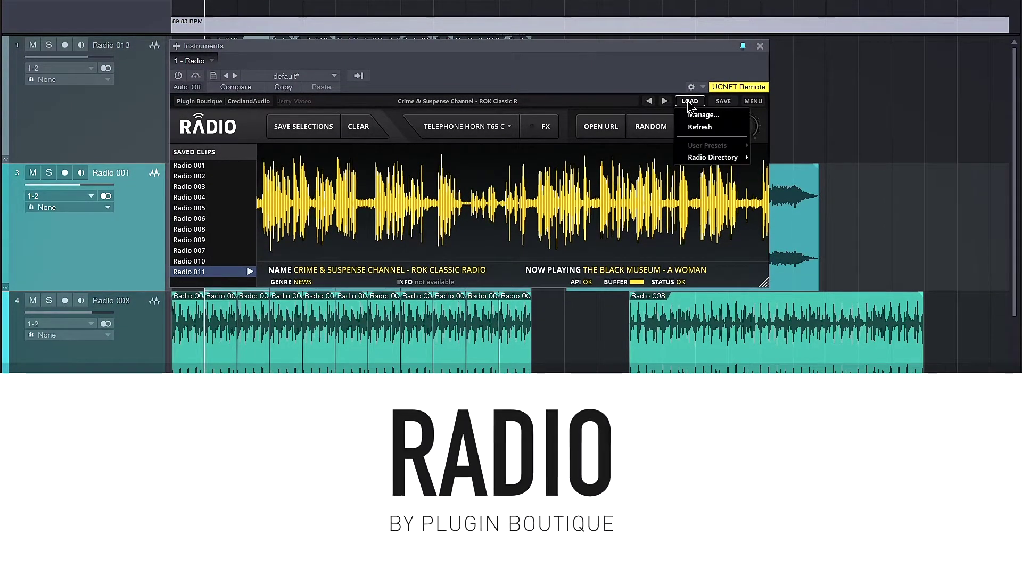
mouse_move(713, 157)
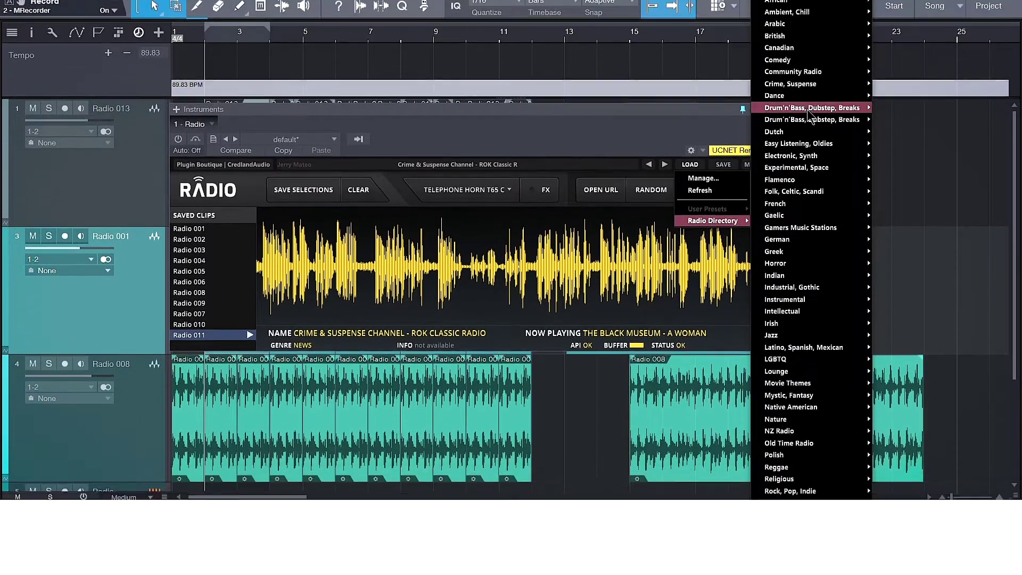
mouse_move(808, 57)
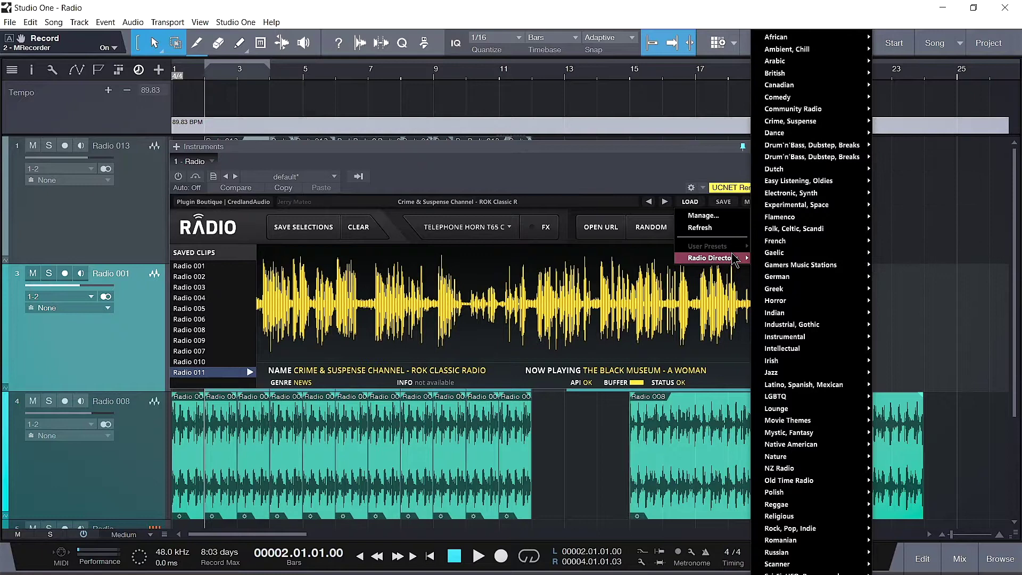
mouse_move(797, 74)
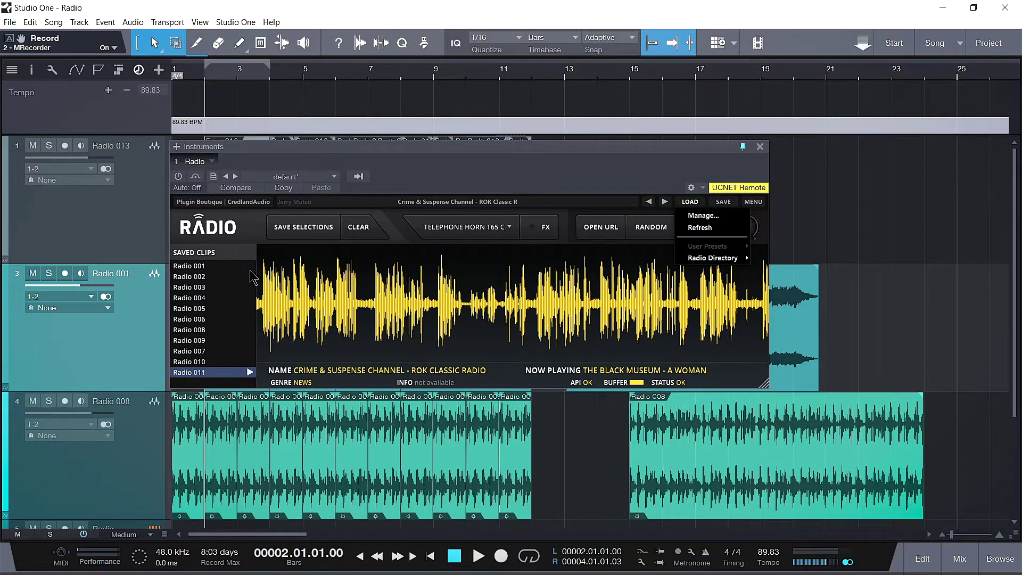
Pause the stream, mark a waveform section, and save it as Radio 012 after previewing Radio 011
left_click(386, 311)
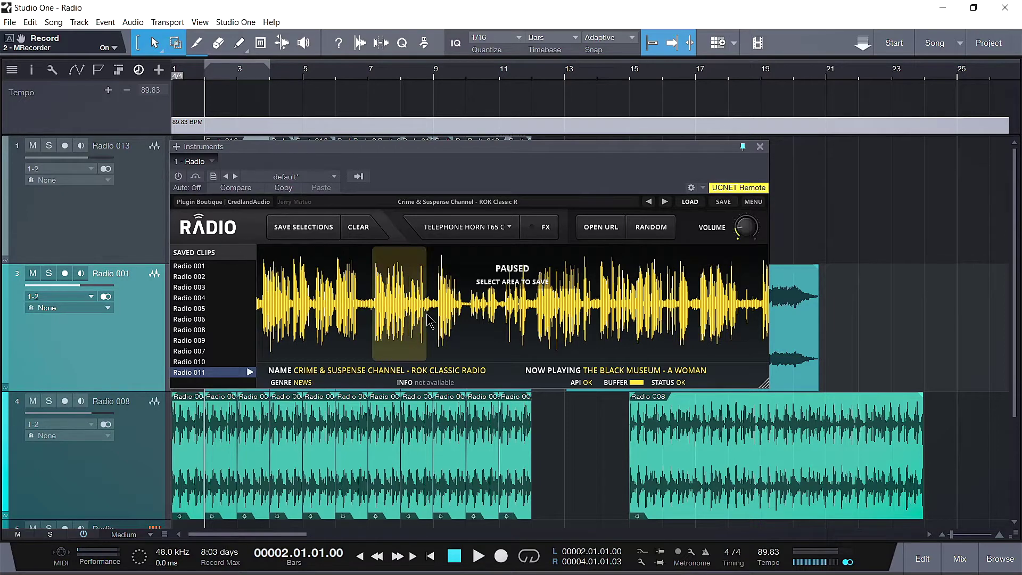
left_click(434, 319)
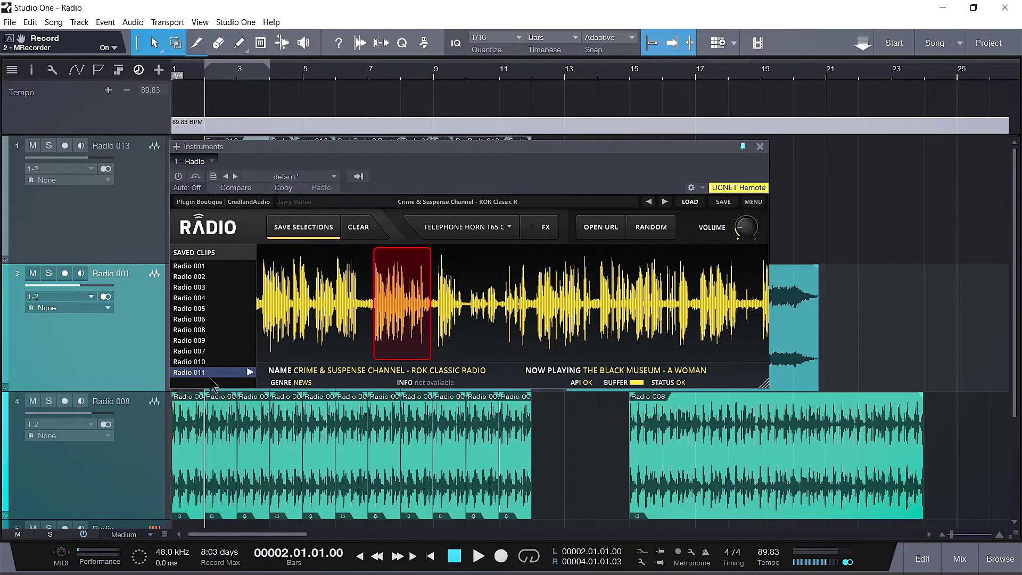
left_click(249, 372)
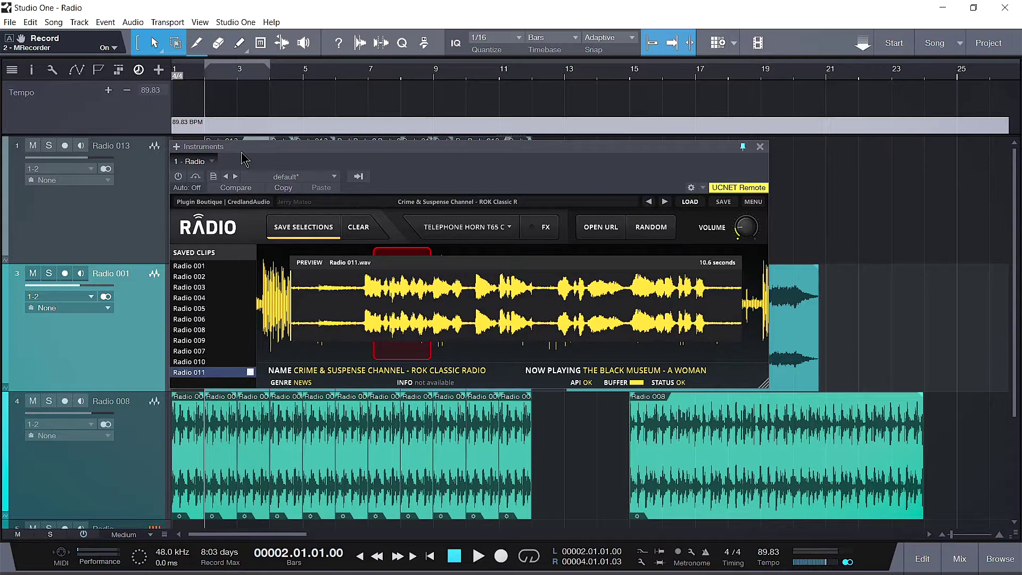
left_click(178, 176)
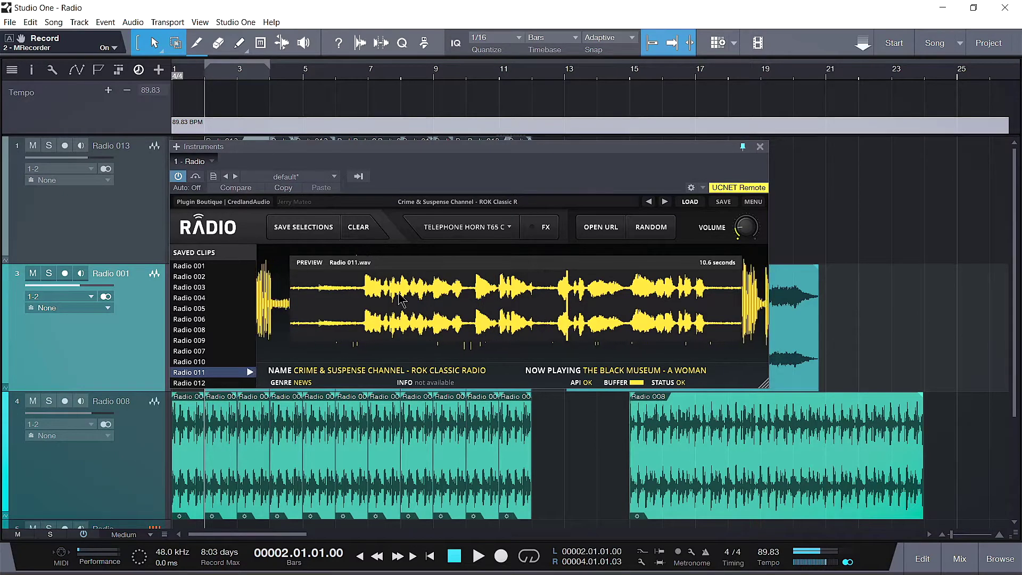
left_click(735, 273)
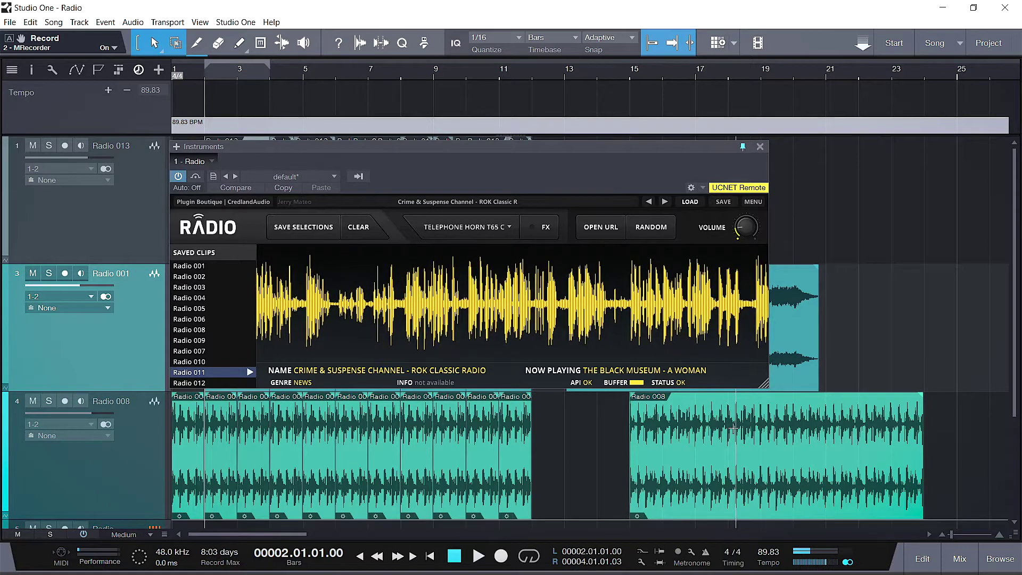
left_click(481, 234)
left_click(463, 260)
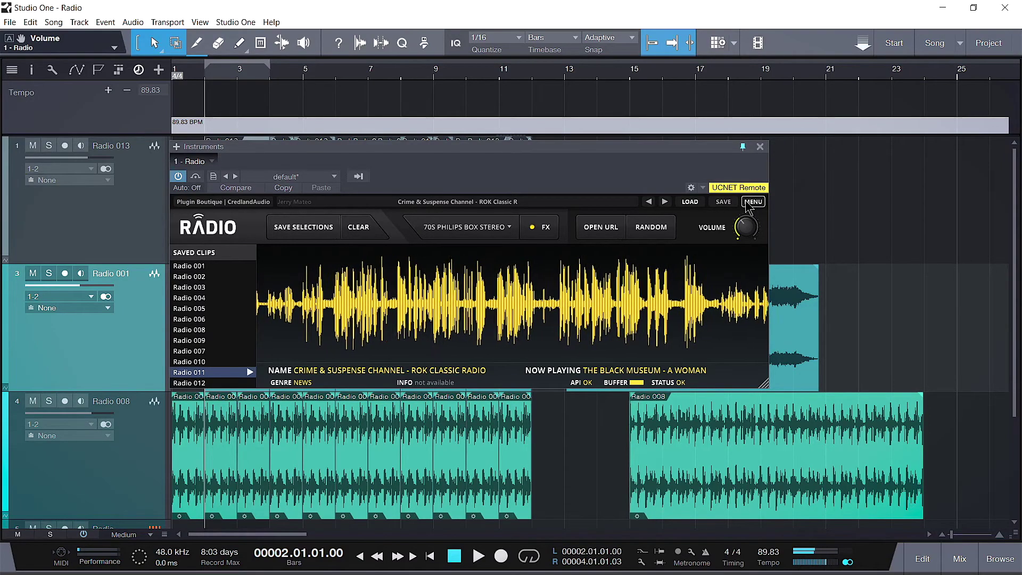
left_click(498, 228)
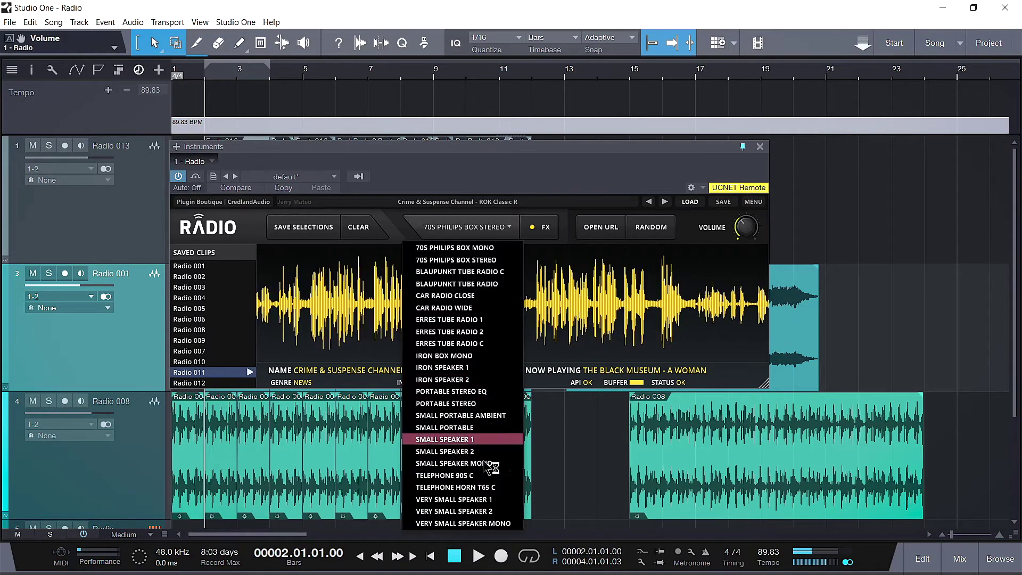
left_click(486, 492)
mouse_move(470, 253)
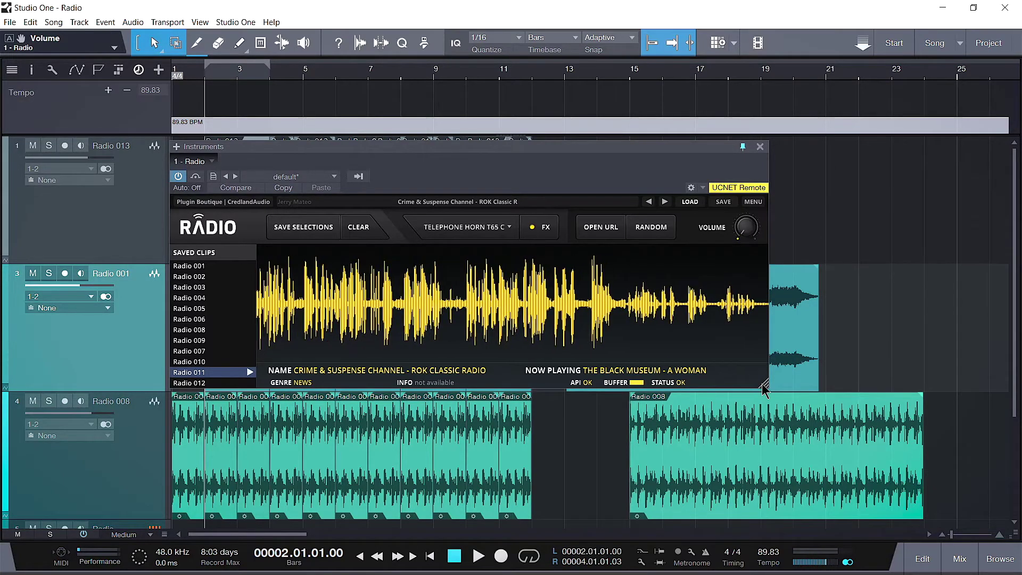
Enlarge and raise the Radio window, mark a waveform section, preview Radio 008, then close the plugin
left_click_drag(766, 387, 898, 501)
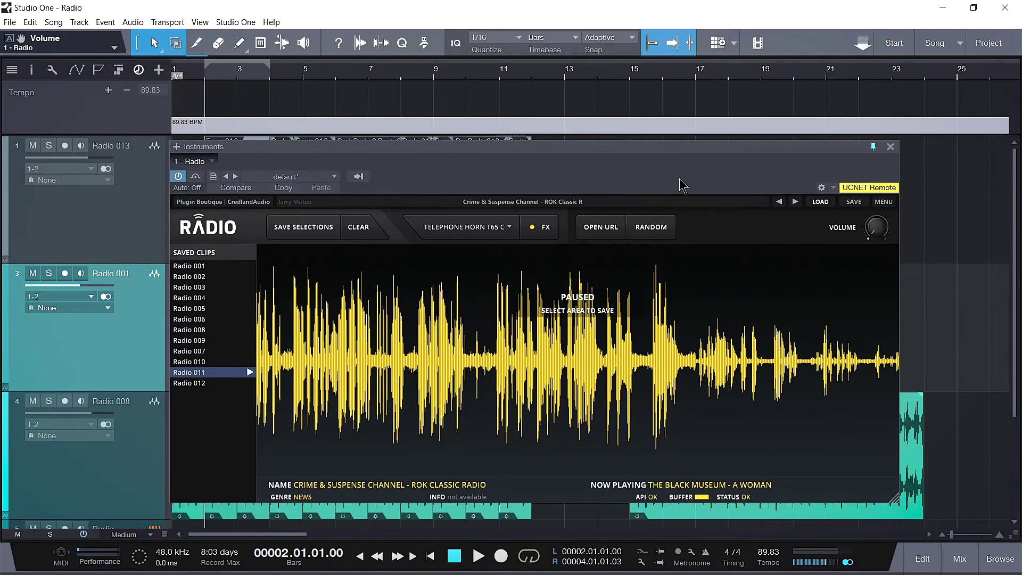
left_click_drag(641, 151, 641, 98)
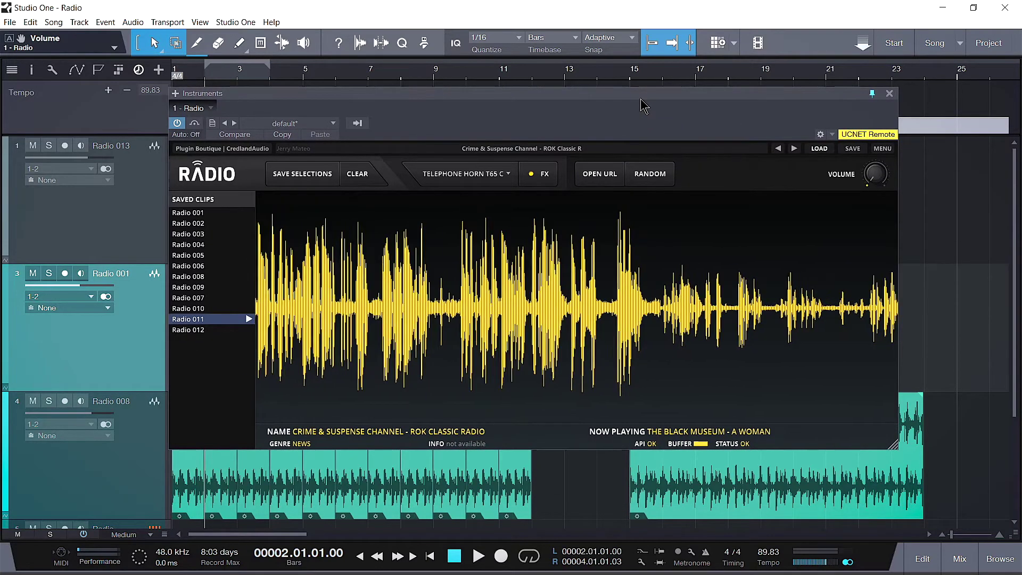
left_click_drag(592, 247, 627, 319)
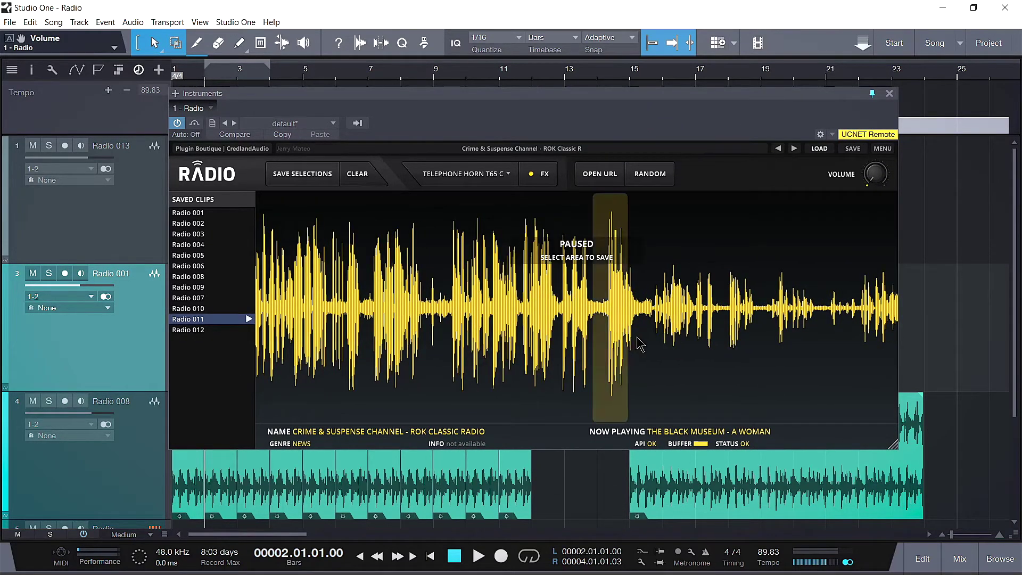
left_click(248, 276)
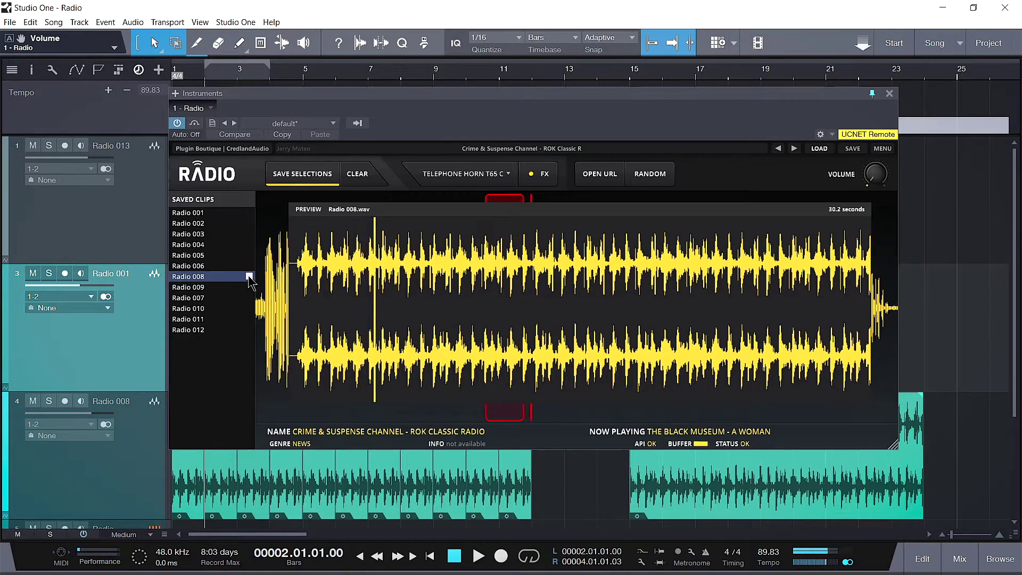
key("F11")
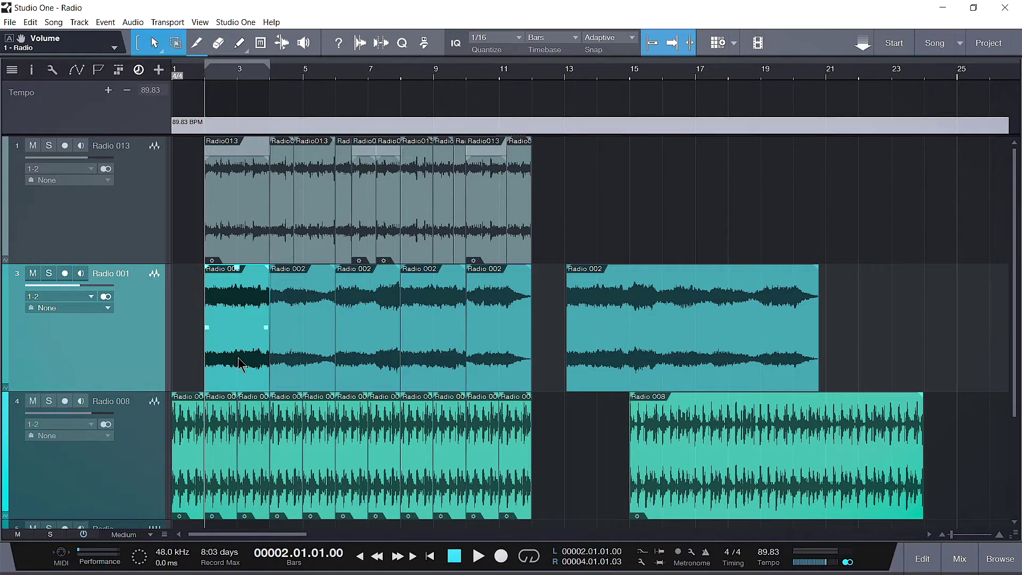
Solo the Radio 013 track, play it, then unsolo it and stop
left_click(234, 243)
key("space")
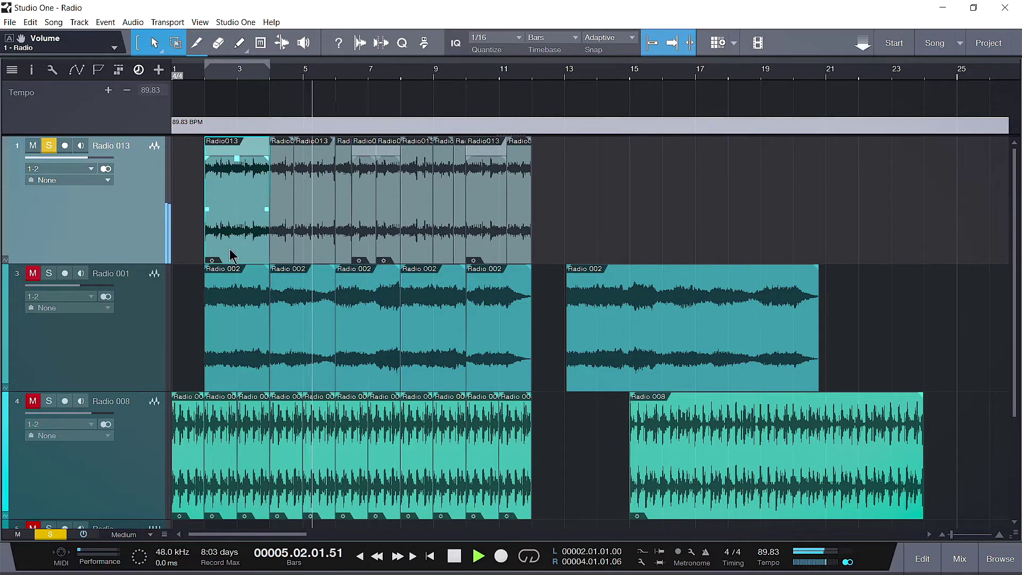
left_click(49, 145)
key("space")
Solo Radio 001, play it alone, stop, and unsolo it
left_click(49, 273)
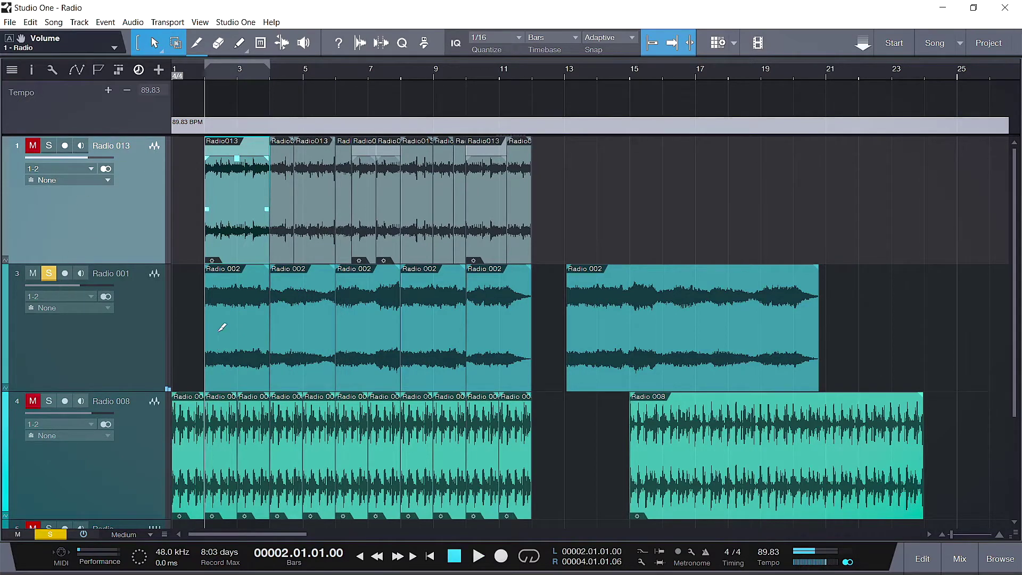
key("space")
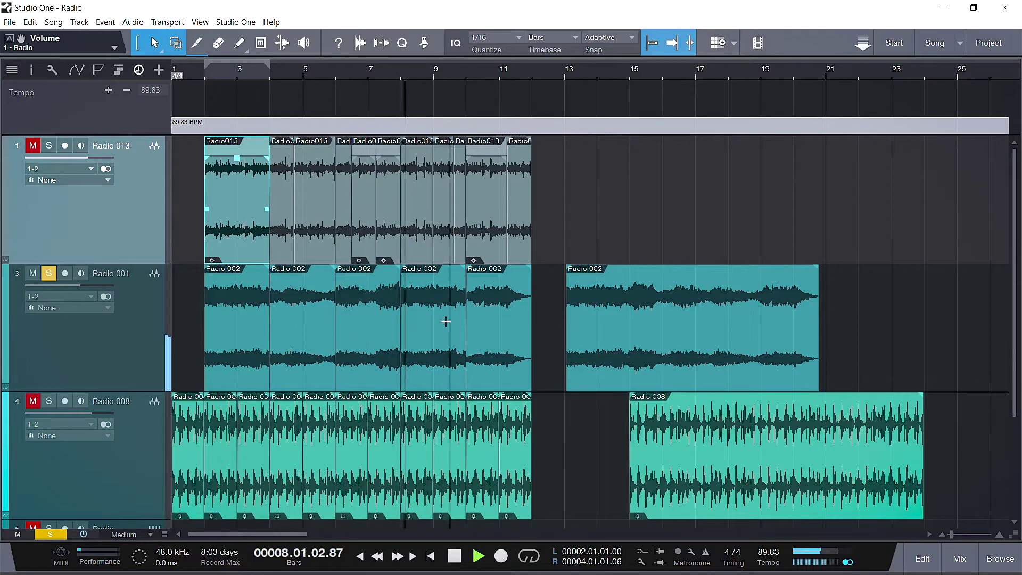
key("space")
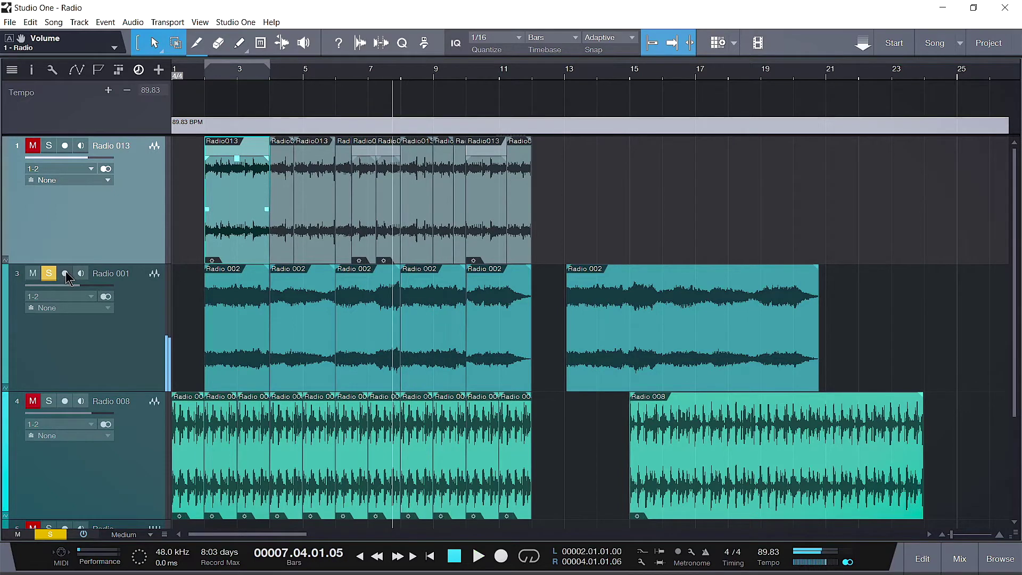
left_click(48, 273)
Select the long Radio 008 sample at bar 15, solo Radio 008, and audition it
left_click(231, 508)
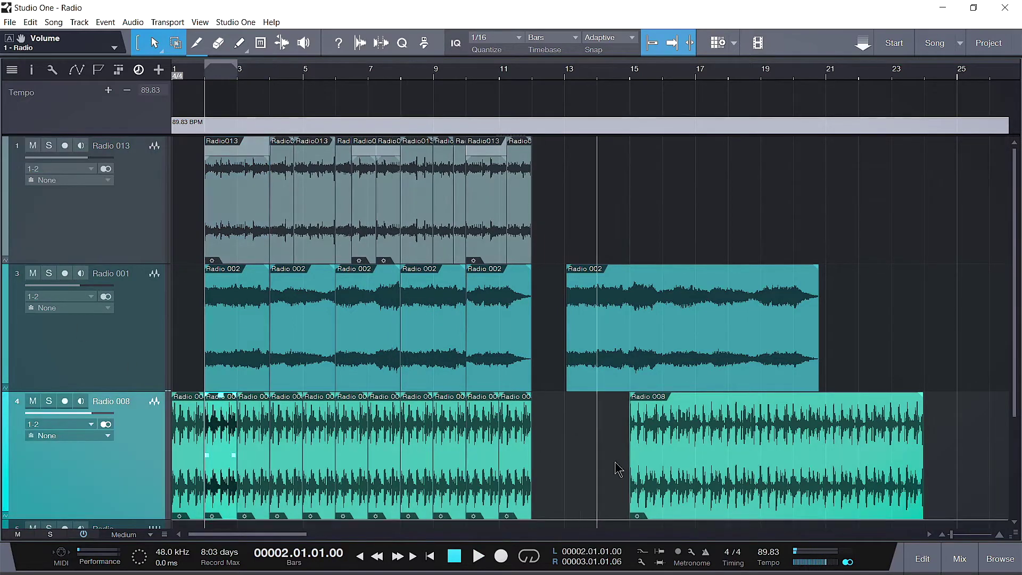
left_click(696, 517)
left_click(49, 403)
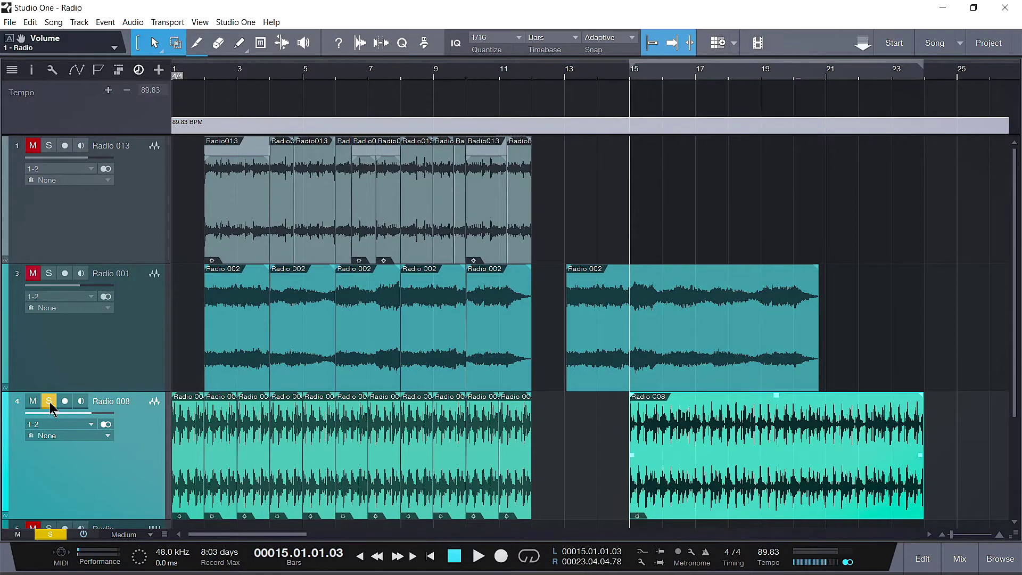
key("space")
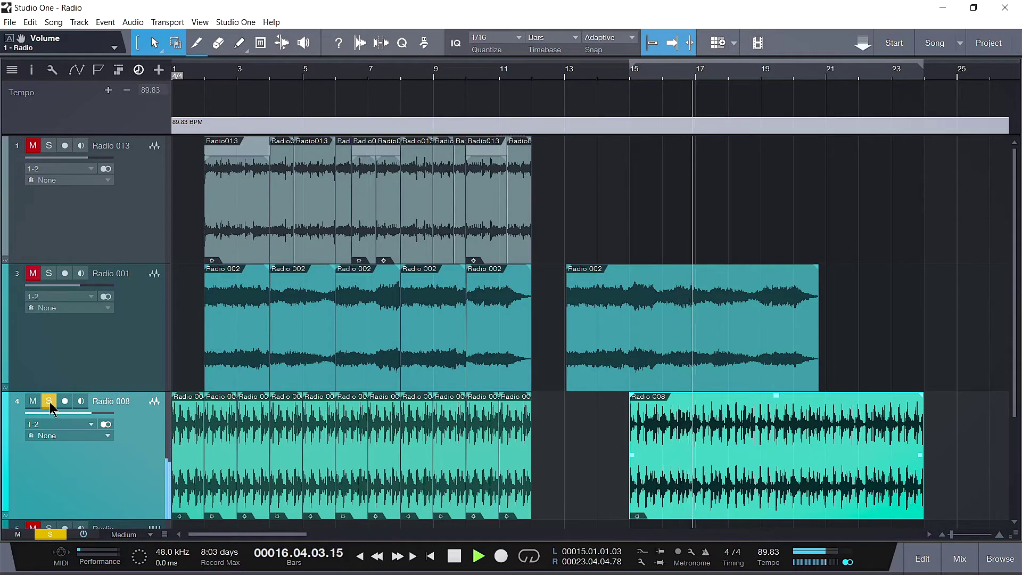
key("space")
key("Left")
key("Left")
key("Left")
key("Left")
key("Left")
key("Left")
key("Left")
key("Left")
key("Left")
key("Left")
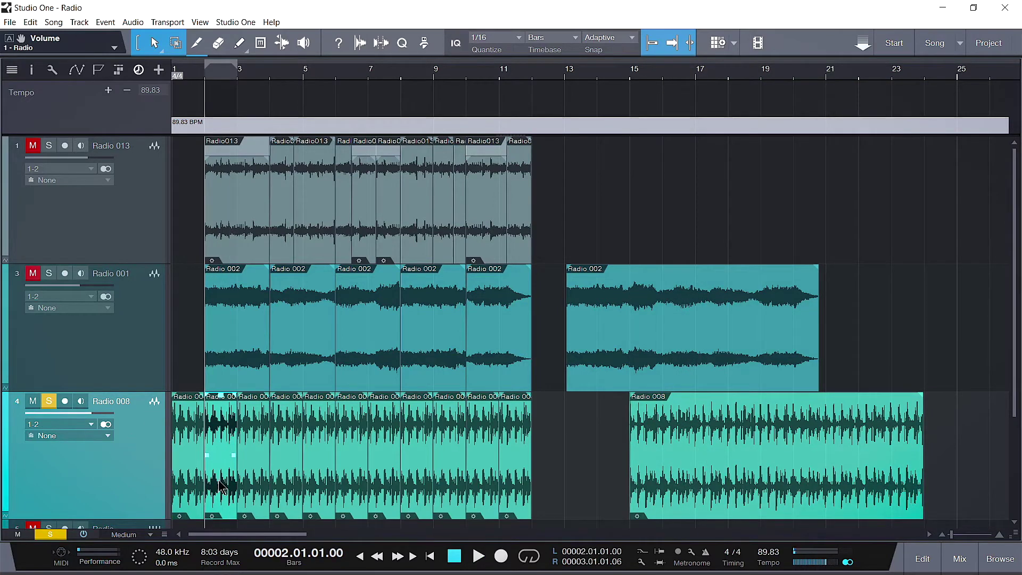
With the Bend tool, select the Radio 008 events from bar 2 through bar 6 and play them
scroll(218, 469, "up", 8)
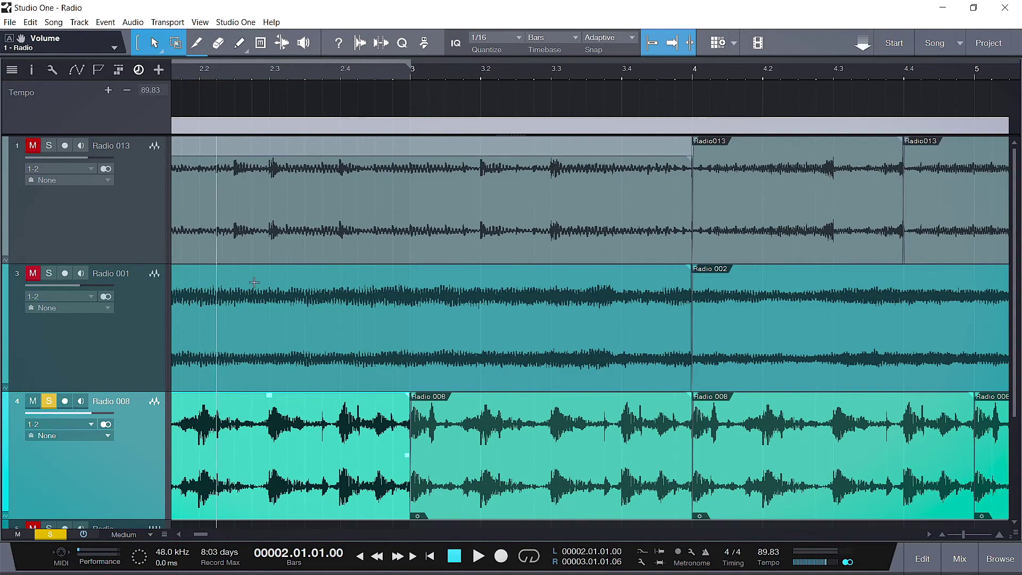
left_click(356, 42)
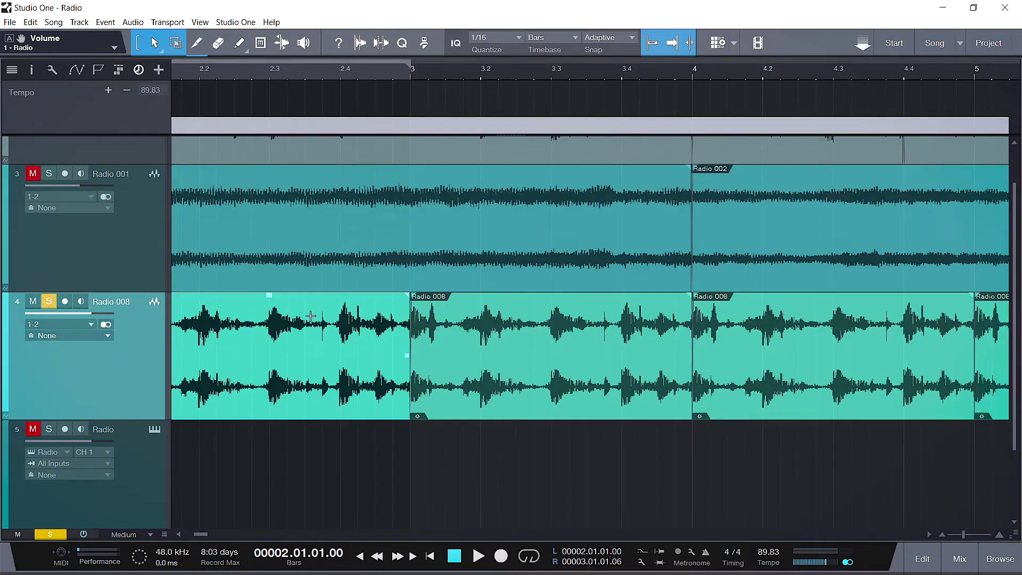
left_click(415, 398, "shift")
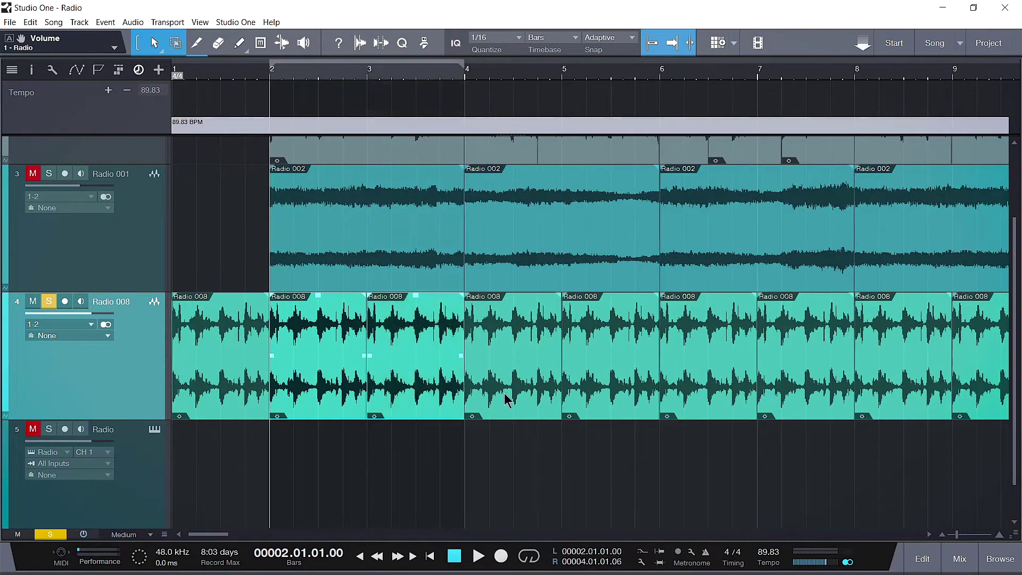
left_click(504, 394, "shift")
left_click(641, 392, "shift")
left_click(715, 400, "shift")
key("space")
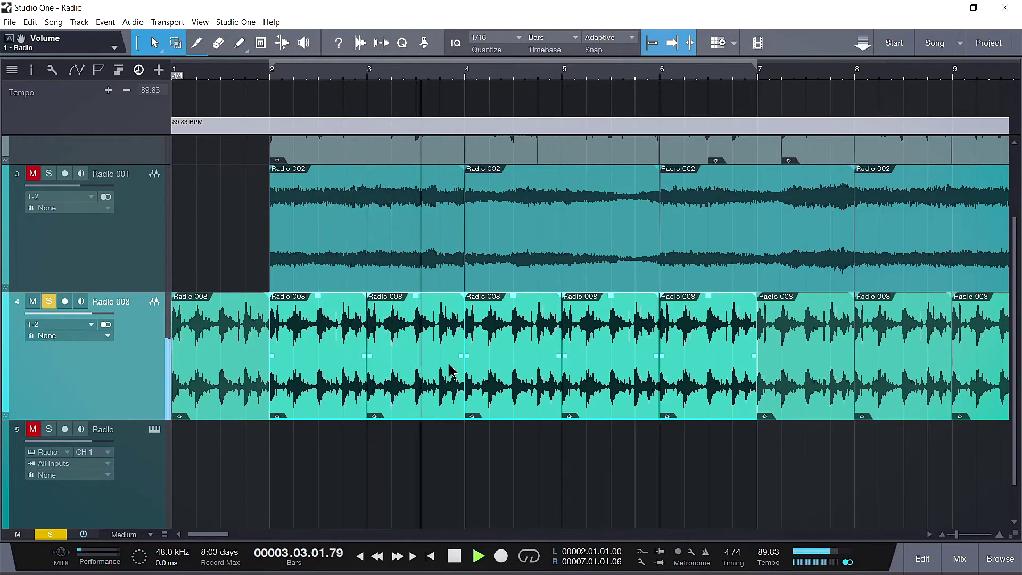
key("space")
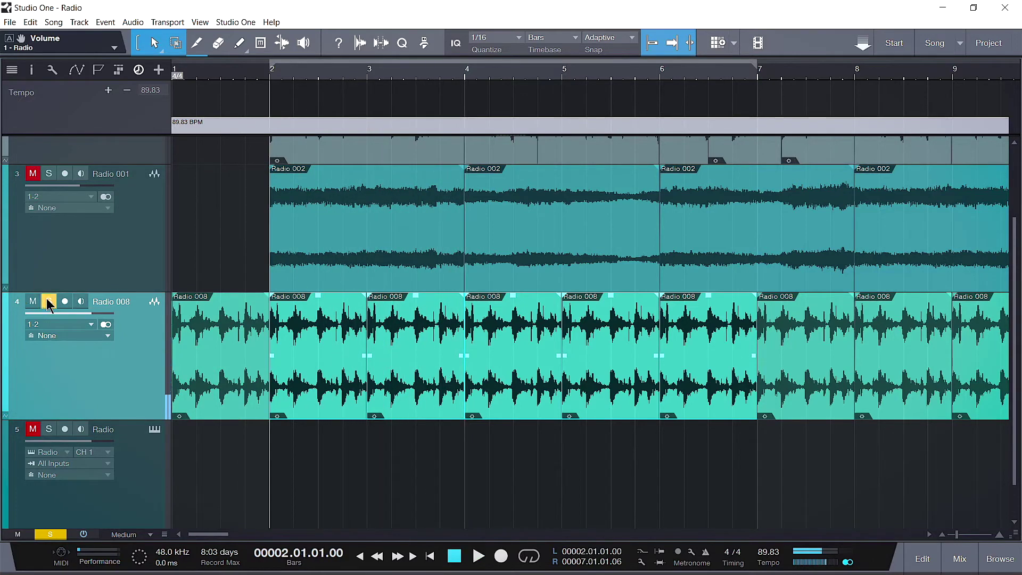
Unsolo Radio 008, play all three sample tracks together, then show the Console mixer
left_click(48, 301)
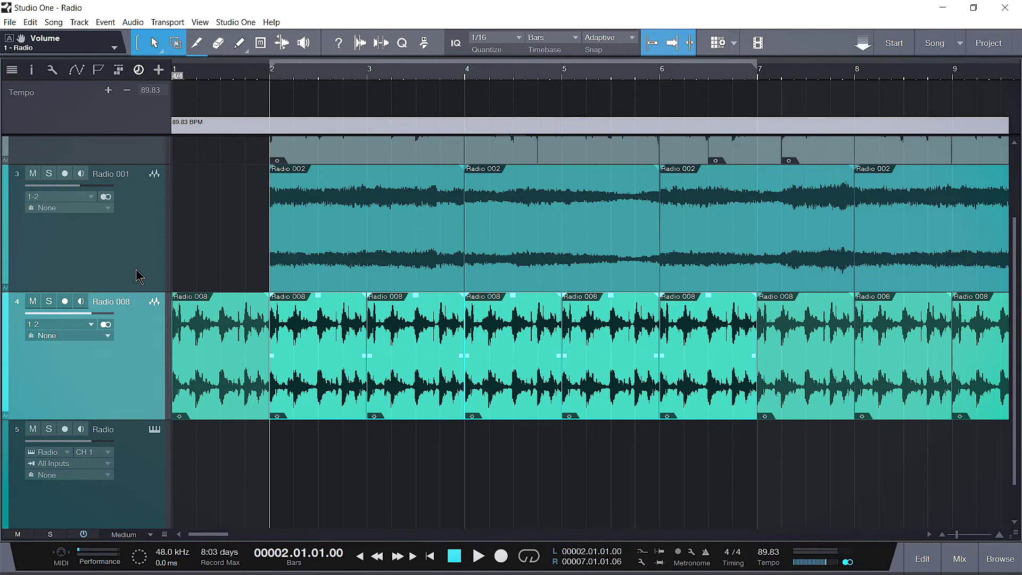
key("space")
scroll(340, 270, "up", 2)
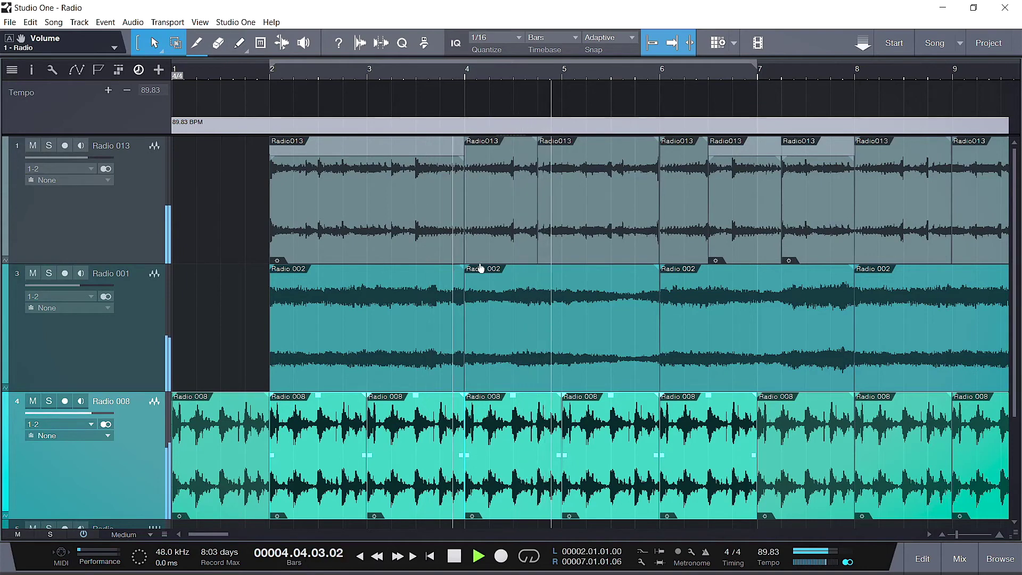
key("space")
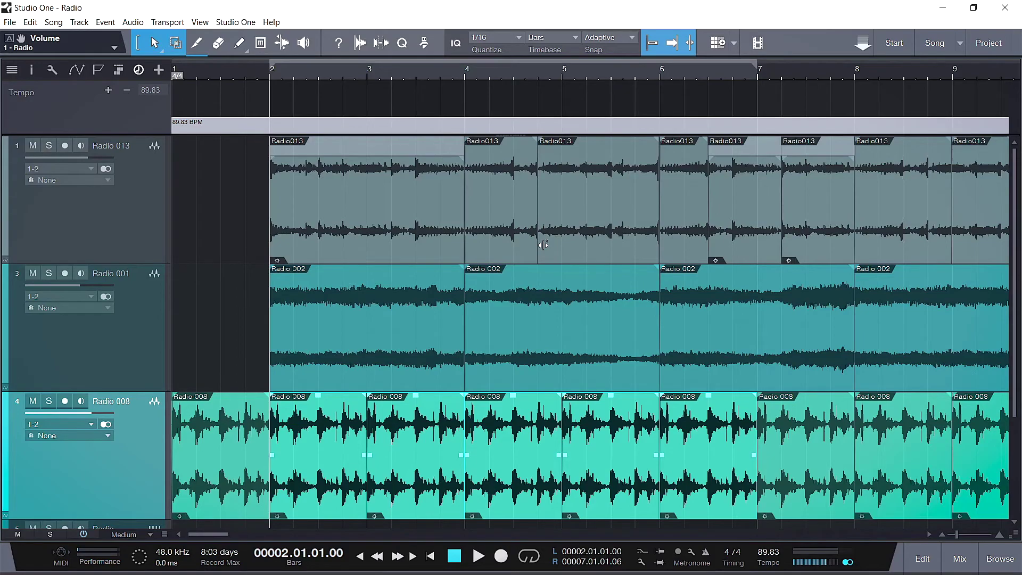
key("F3")
Bring up the Radio instrument window over the arrangement and preview saved clips Radio 007 and Radio 013
key("F11")
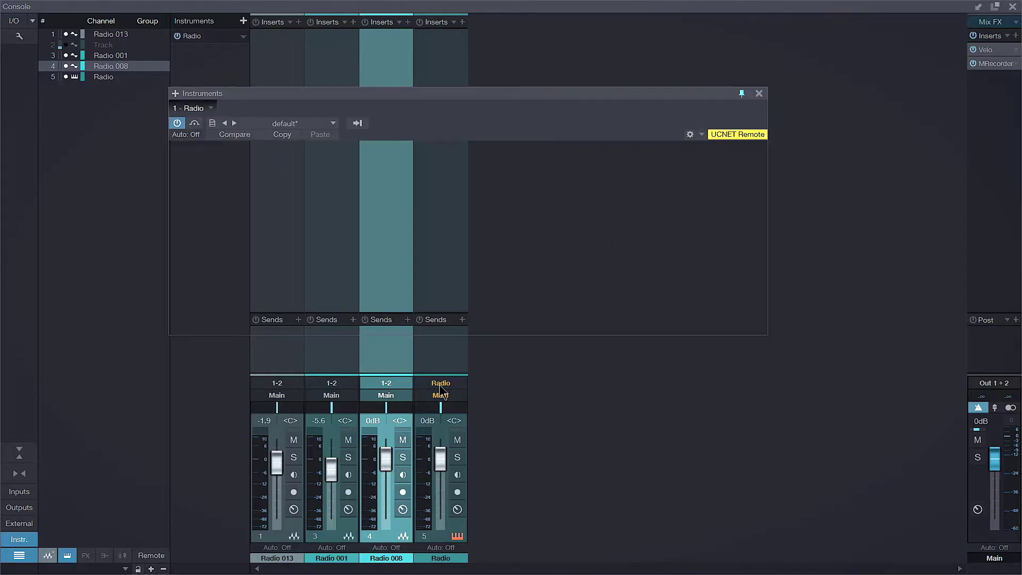
key("F3")
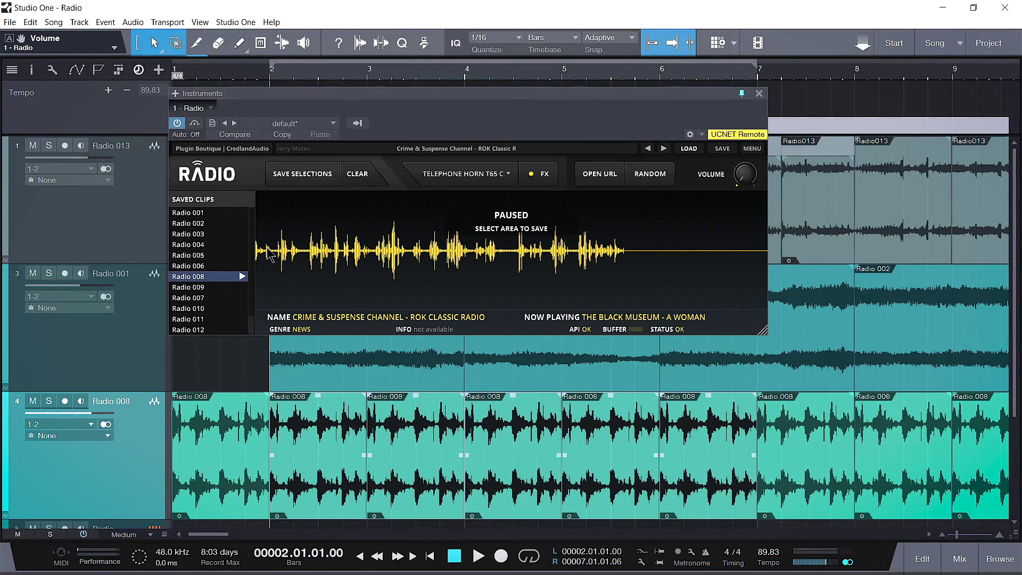
scroll(213, 276, "down", 1)
left_click(213, 280)
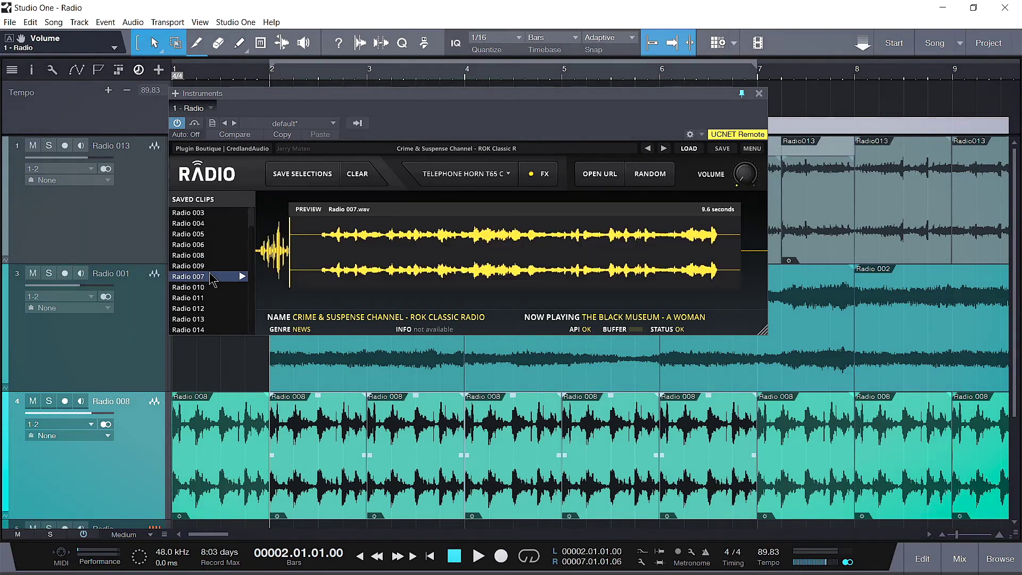
left_click(198, 319)
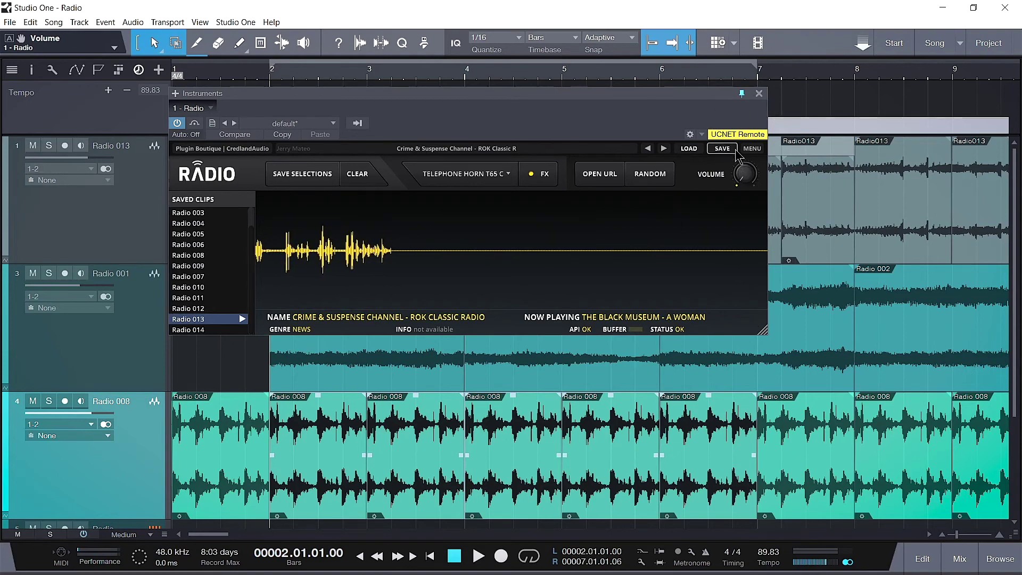
Browse the Radio Directory under LOAD and close it without loading a station
left_click(688, 148)
mouse_move(711, 204)
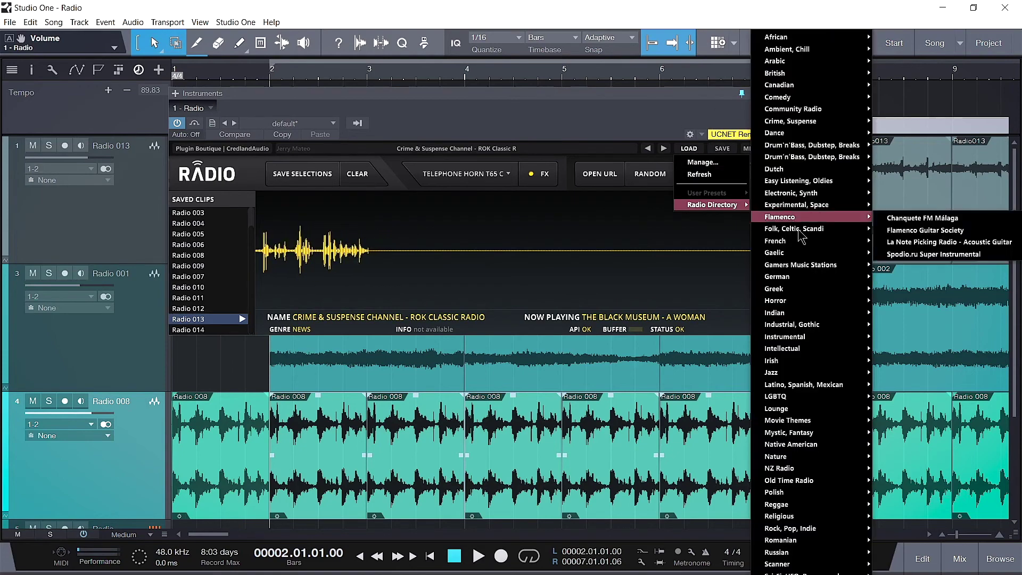
mouse_move(777, 241)
left_click(579, 212)
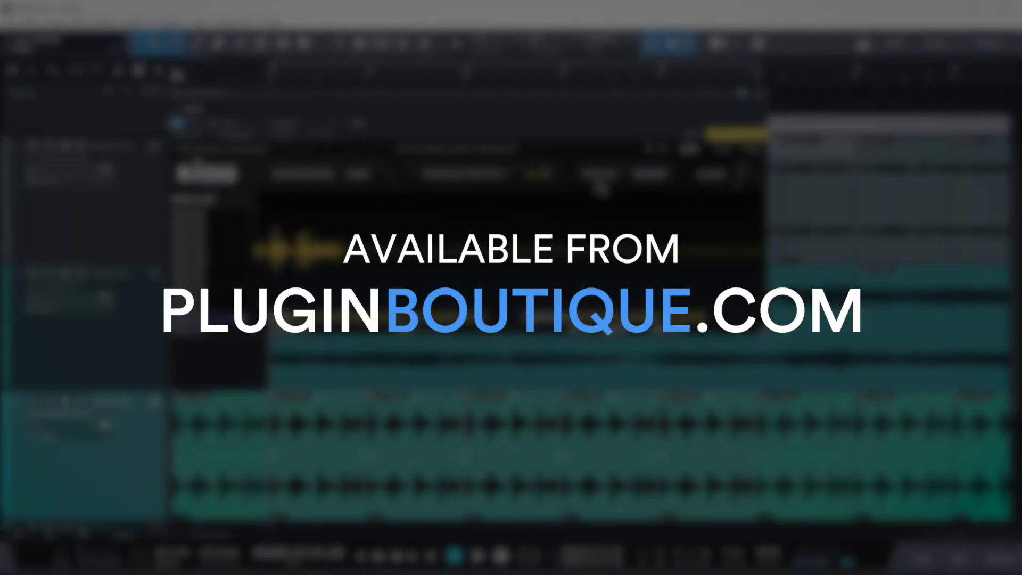